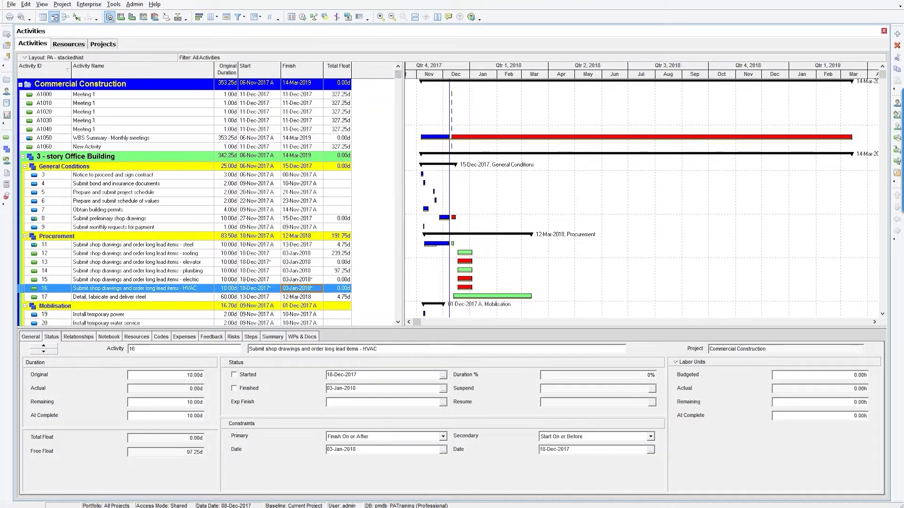
# - Widen the activity table slightly by moving the divider toward the Gantt chart
pyautogui.moveTo(403, 130); pyautogui.dragTo(447, 130)
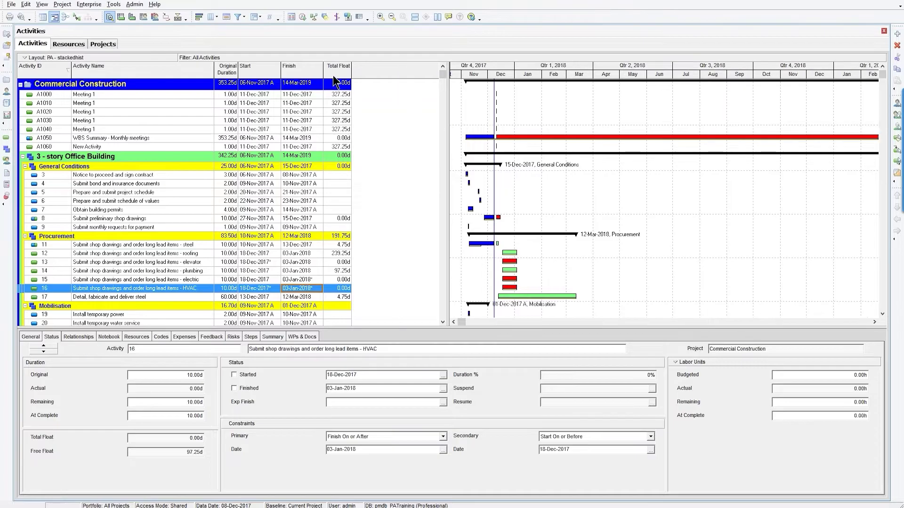
# - Add Added By and Added Date from the General fields to the displayed columns
pyautogui.click(209, 17)
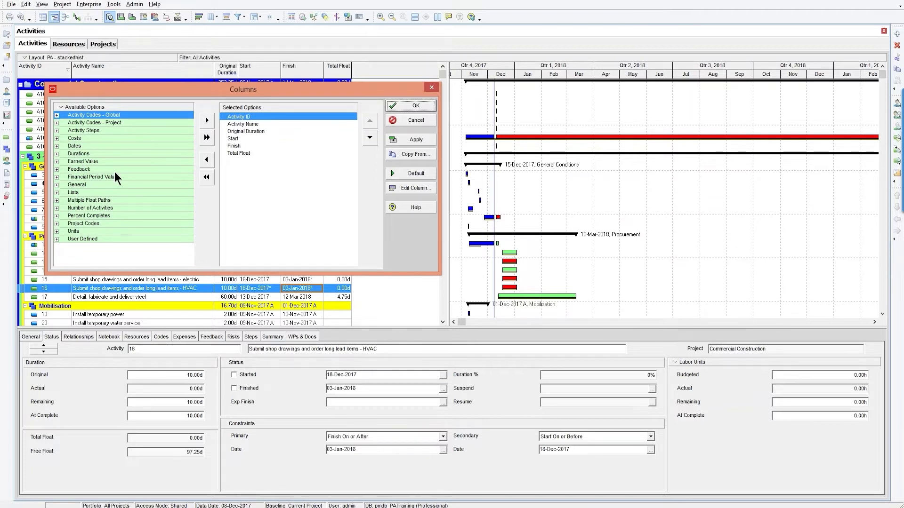
pyautogui.click(56, 184)
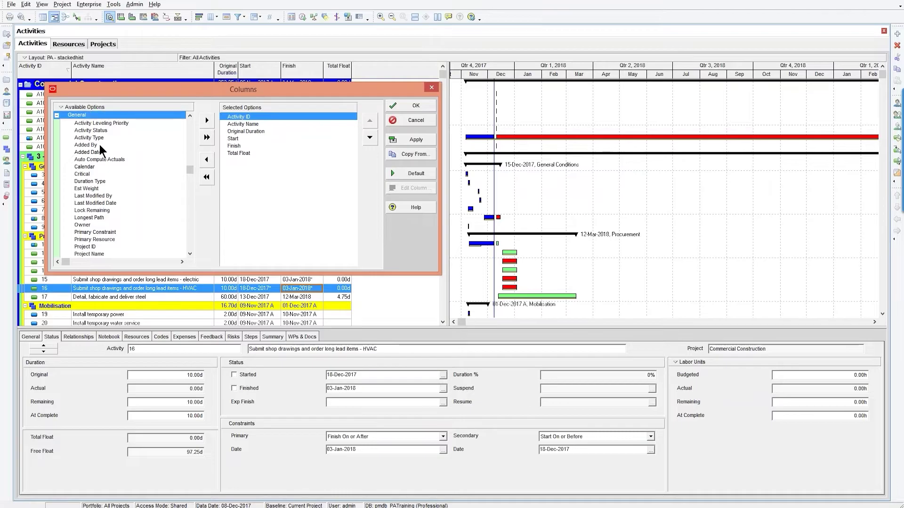
pyautogui.click(84, 145)
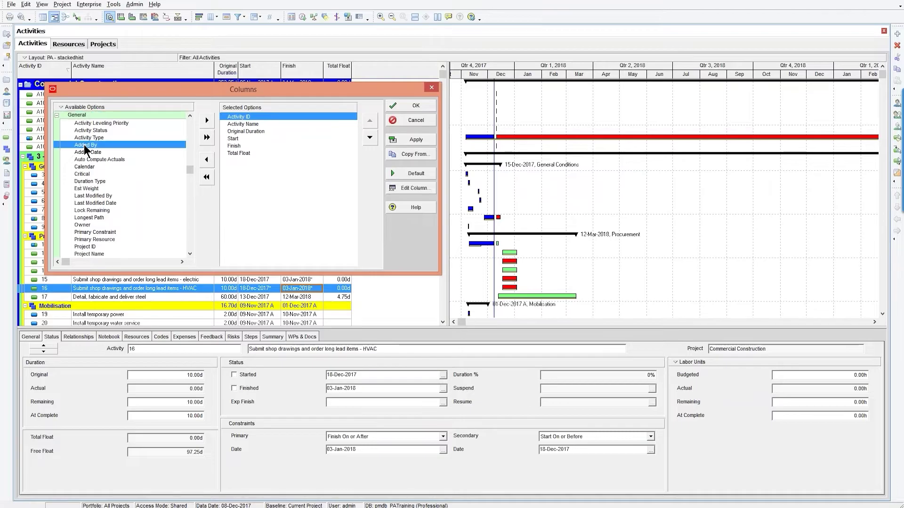
pyautogui.doubleClick(84, 145)
pyautogui.doubleClick(84, 145)
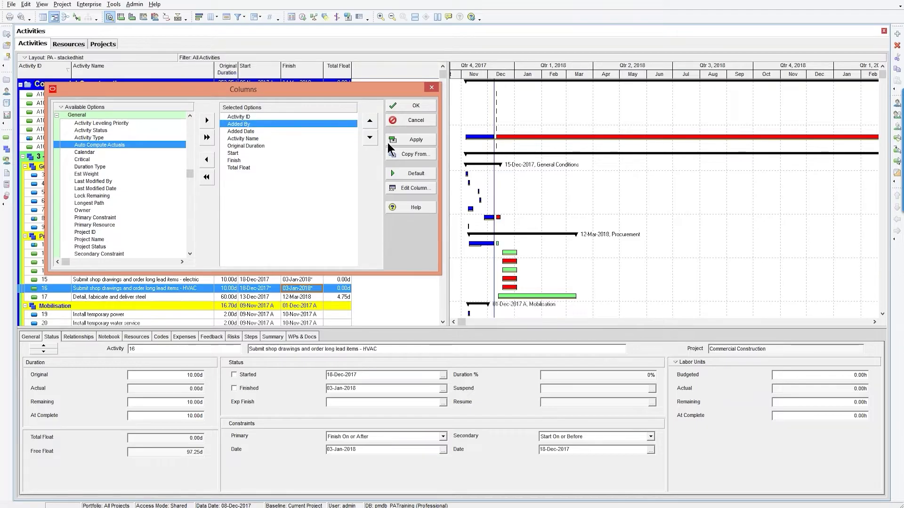
# - Reorder the columns so Added By and Added Date sit just below Total Float
pyautogui.click(370, 138)
pyautogui.click(370, 137)
pyautogui.click(370, 137)
pyautogui.click(370, 137)
pyautogui.click(370, 138)
pyautogui.click(370, 137)
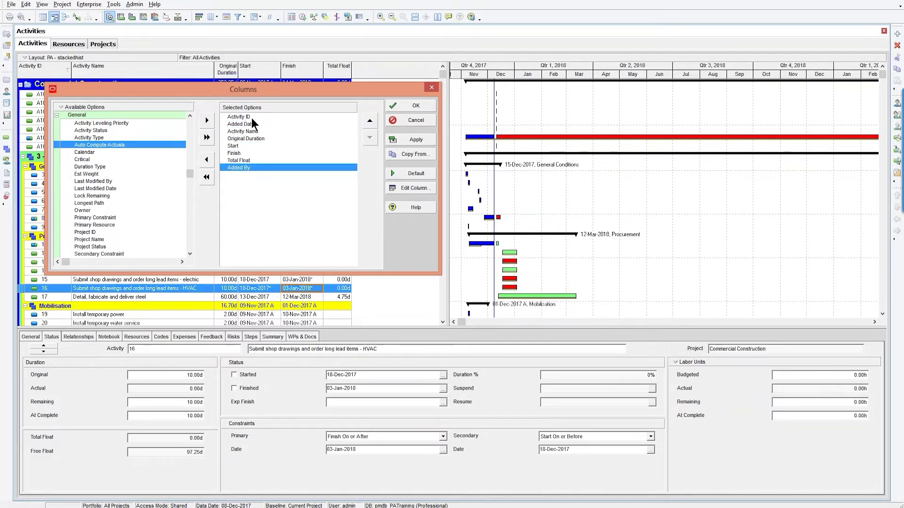
pyautogui.click(259, 124)
pyautogui.click(370, 137)
pyautogui.click(370, 138)
pyautogui.click(370, 137)
pyautogui.click(370, 137)
pyautogui.click(369, 138)
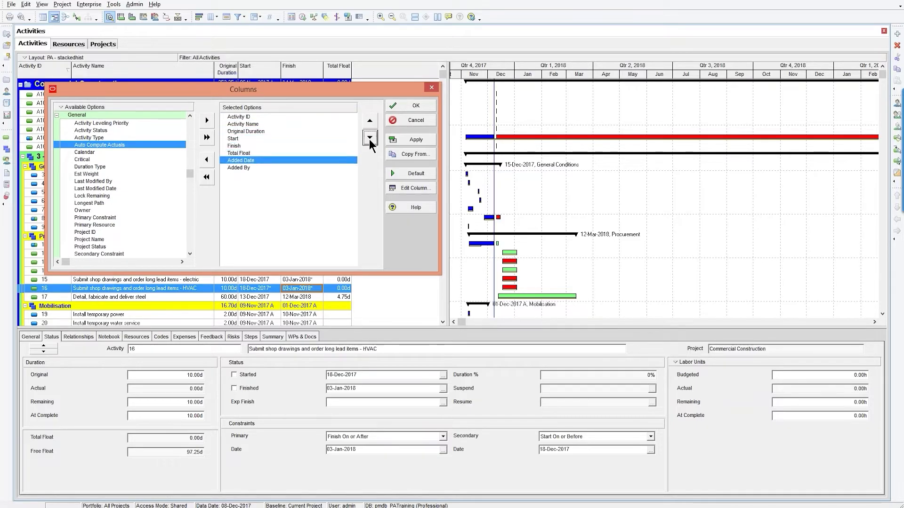
pyautogui.click(370, 138)
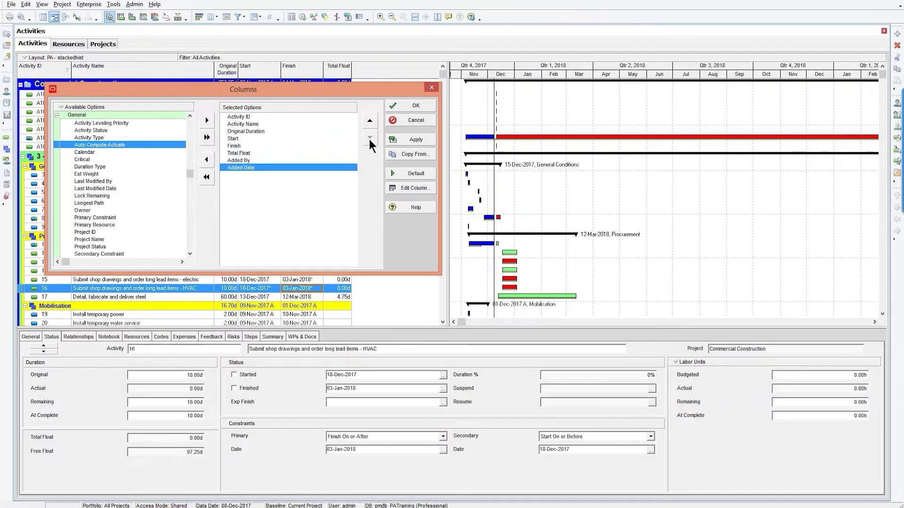
# - Add Last Modified By and Last Modified Date columns and apply the new layout
pyautogui.doubleClick(97, 180)
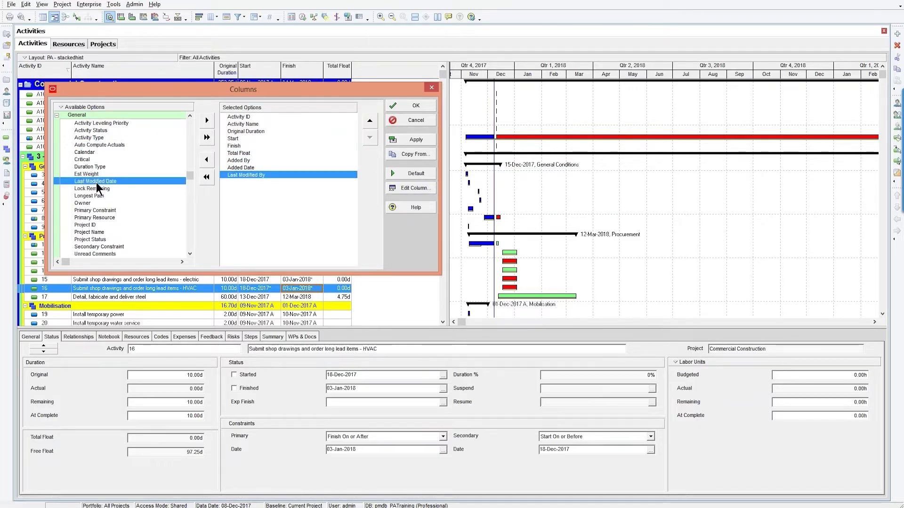
pyautogui.doubleClick(97, 181)
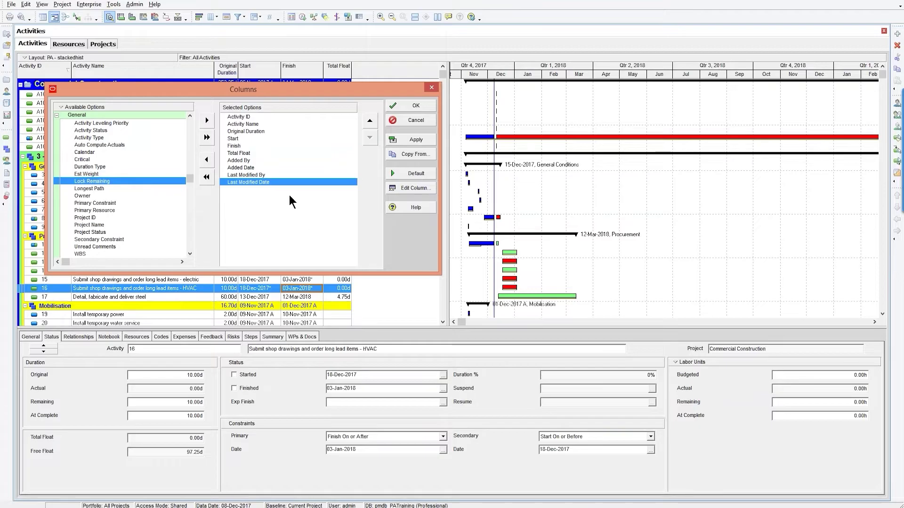
pyautogui.click(413, 140)
pyautogui.click(410, 105)
# - Widen the activity table so all four audit columns are visible
pyautogui.scroll(-5, 452, 111)
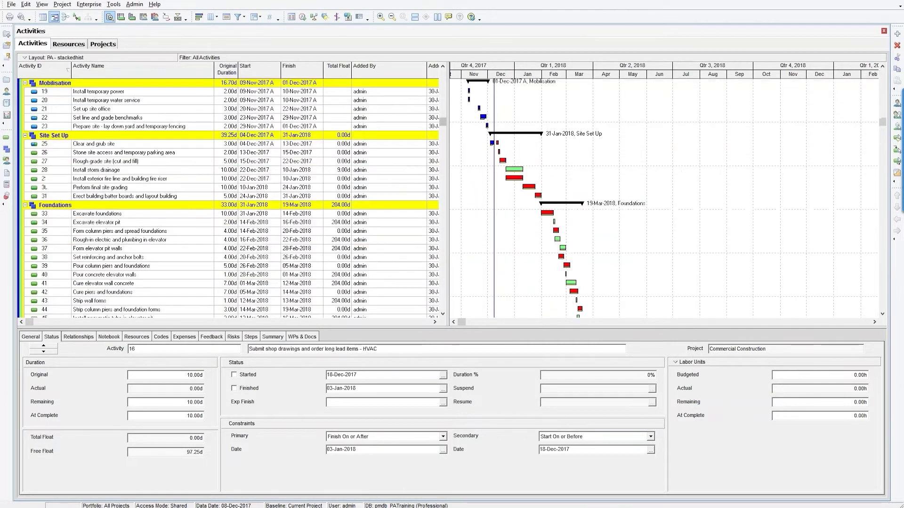
pyautogui.scroll(5, 447, 74)
pyautogui.moveTo(447, 79); pyautogui.dragTo(647, 105)
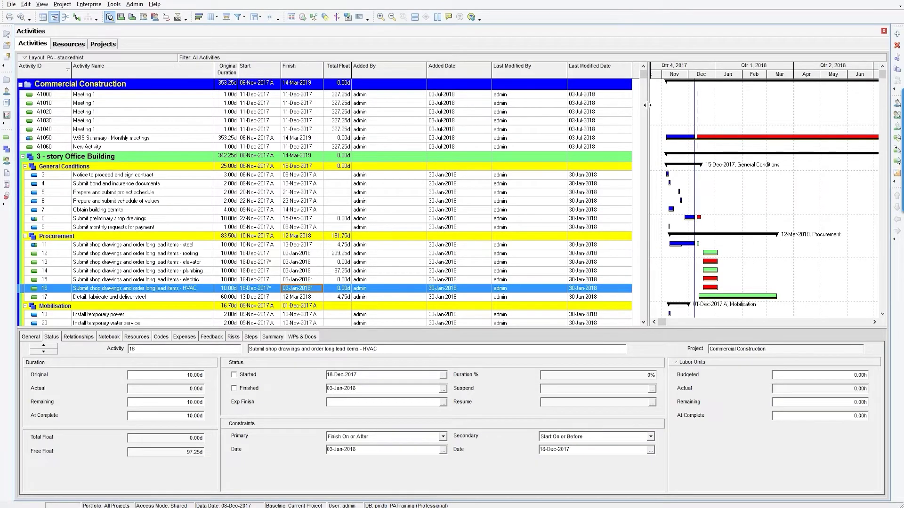
# - Narrow the Added By, Added Date and Last Modified By columns to fit compactly
pyautogui.moveTo(426, 71); pyautogui.dragTo(386, 73)
pyautogui.moveTo(450, 68); pyautogui.dragTo(427, 69)
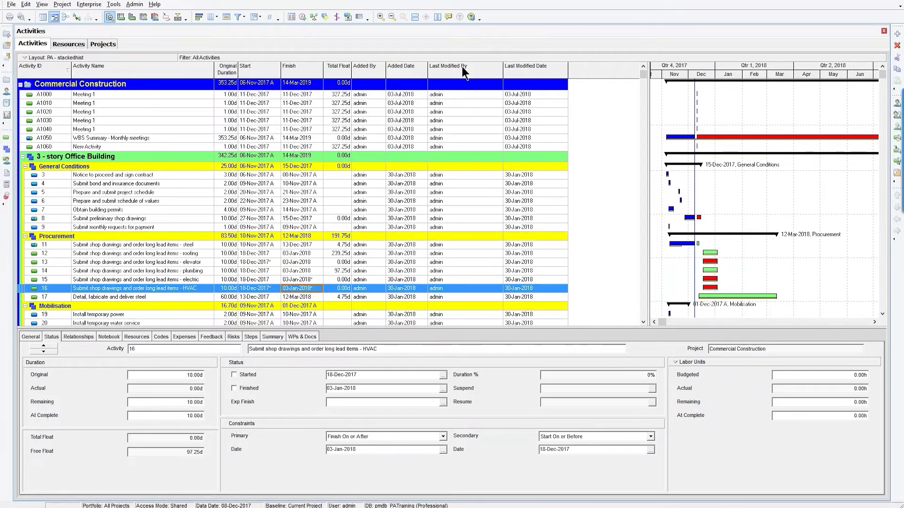
pyautogui.moveTo(503, 71); pyautogui.dragTo(460, 78)
pyautogui.moveTo(524, 65); pyautogui.dragTo(507, 71)
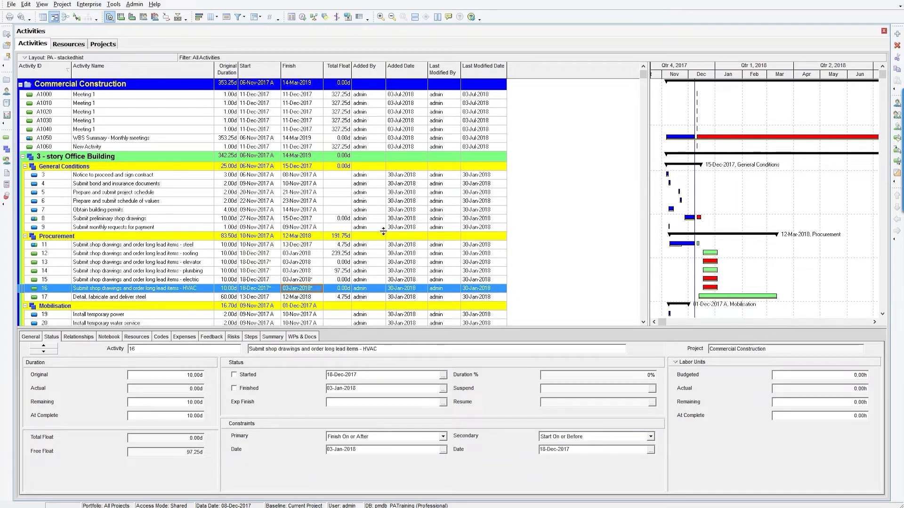
pyautogui.click(368, 94)
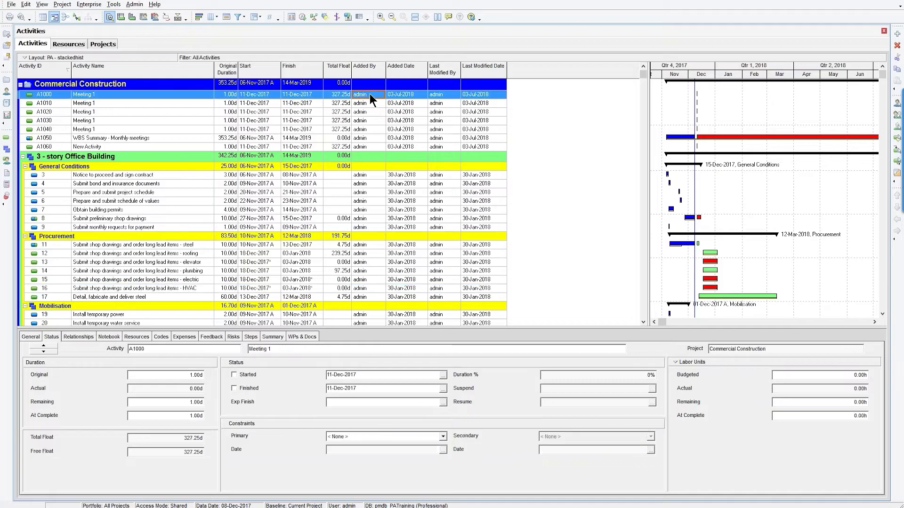
pyautogui.click(402, 129)
pyautogui.click(364, 147)
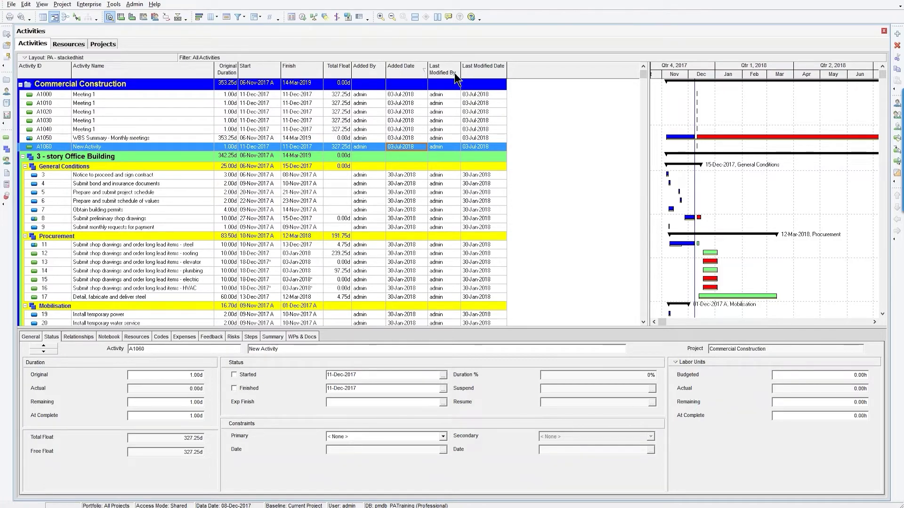
pyautogui.scroll(-2, 402, 240)
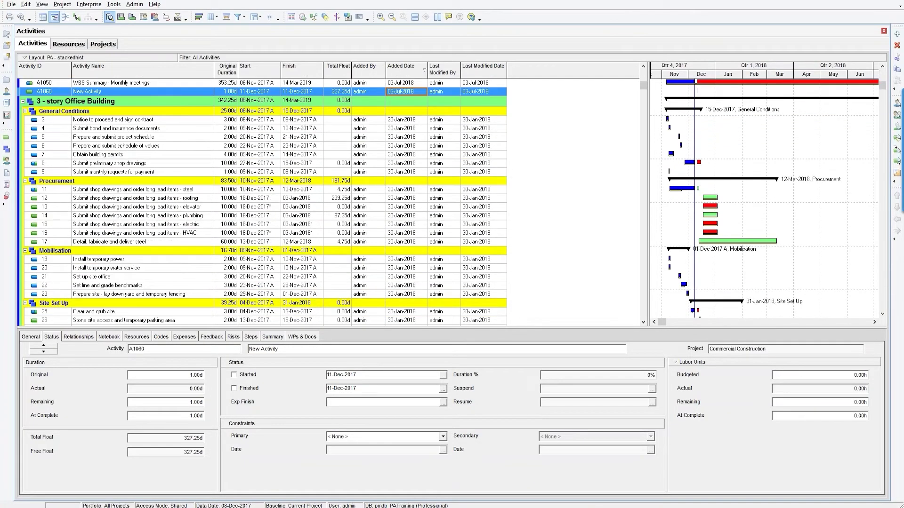
pyautogui.scroll(2, 402, 240)
pyautogui.press('Right')
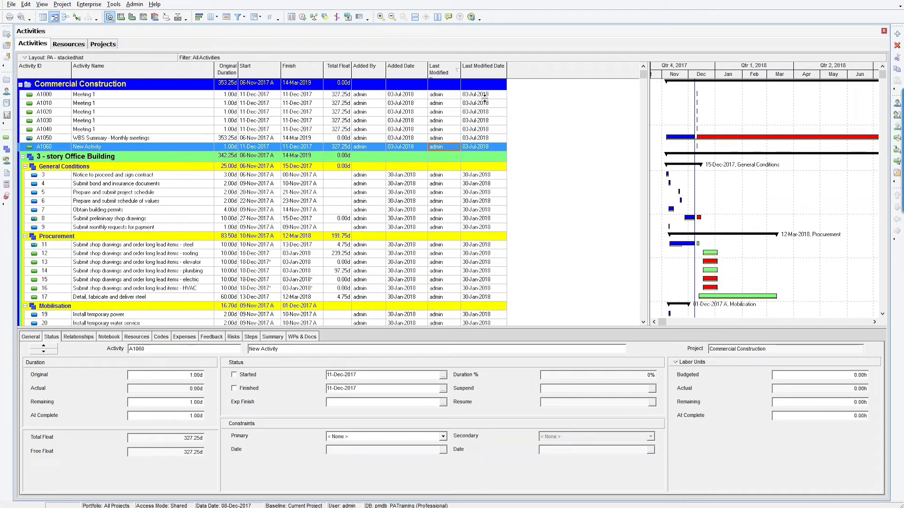
pyautogui.click(485, 210)
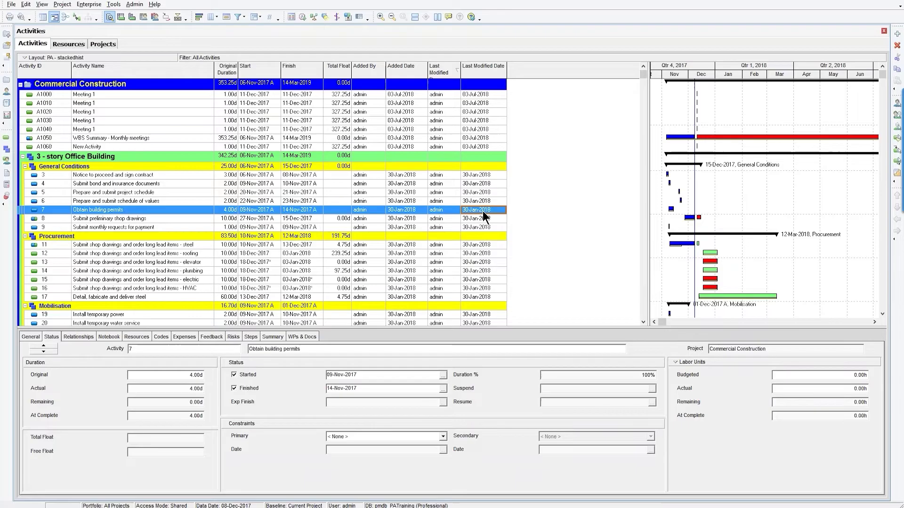
pyautogui.click(479, 130)
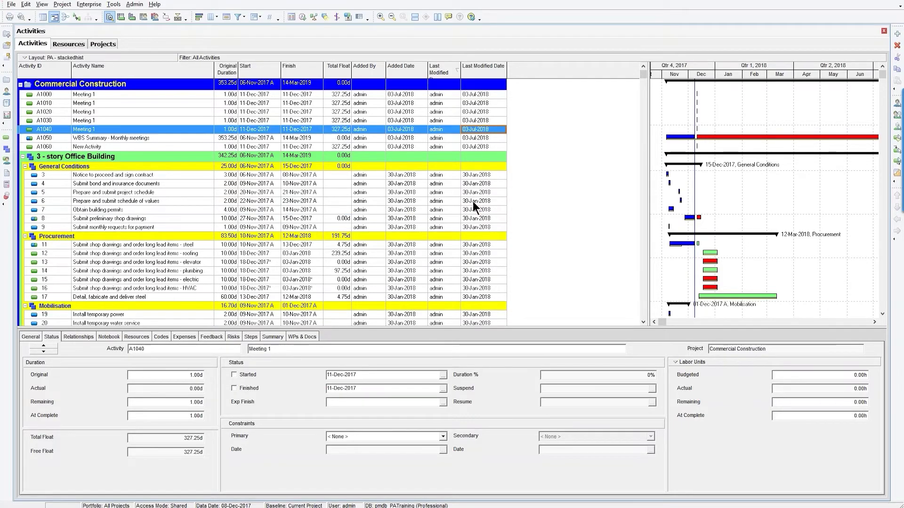
pyautogui.scroll(-1, 474, 182)
pyautogui.click(475, 182)
pyautogui.click(480, 259)
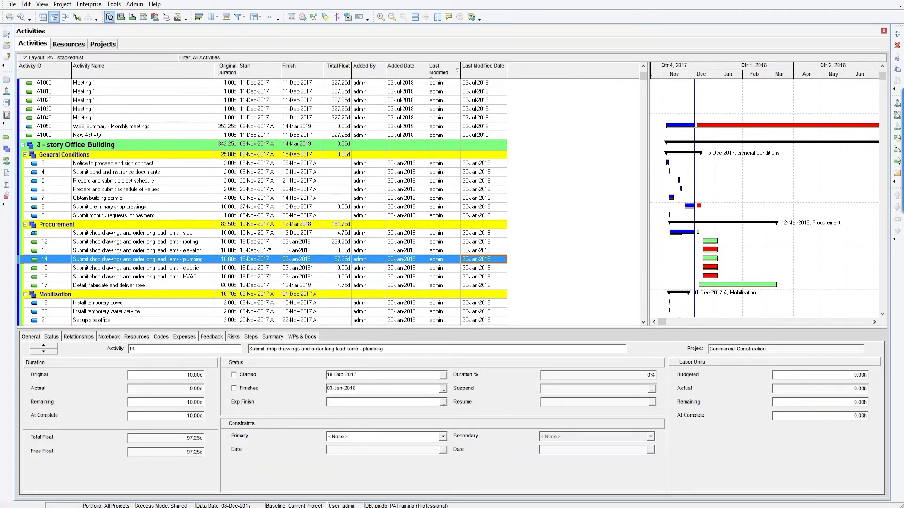
pyautogui.scroll(-9, 480, 259)
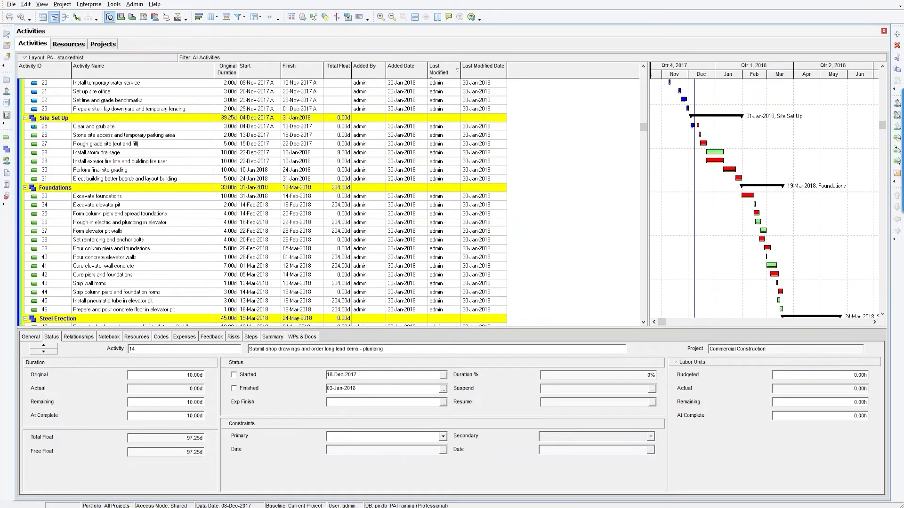
pyautogui.click(480, 257)
pyautogui.scroll(9, 480, 257)
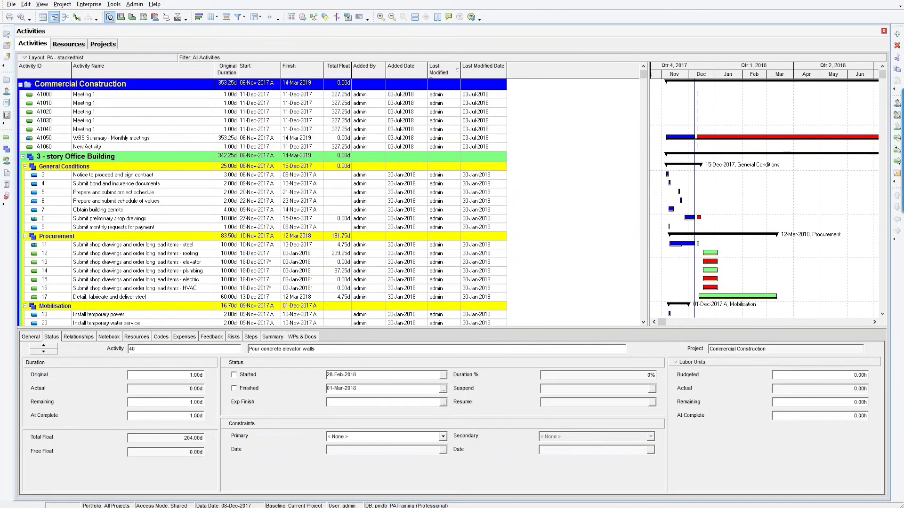
pyautogui.click(471, 114)
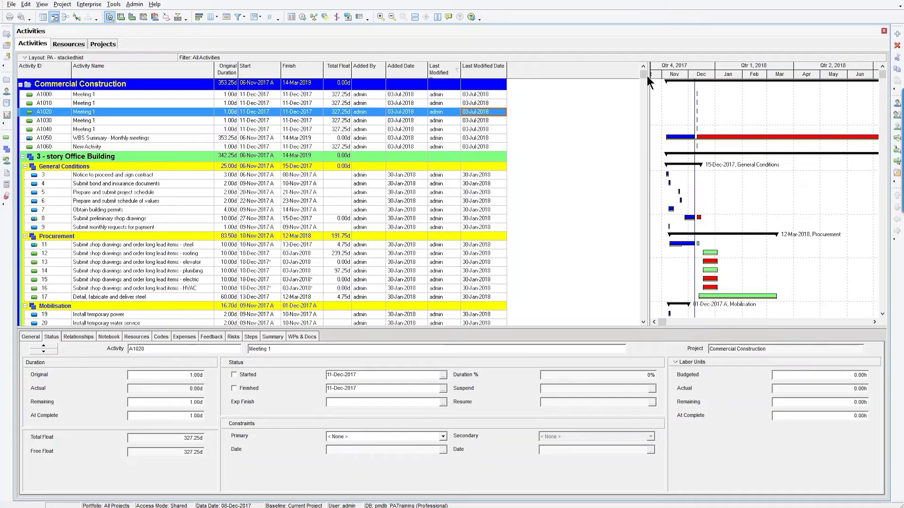
pyautogui.moveTo(642, 74); pyautogui.dragTo(645, 317)
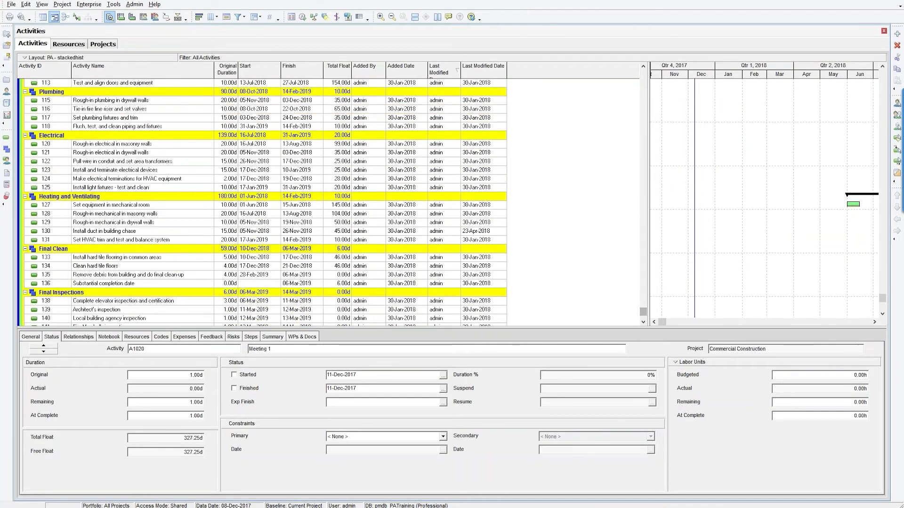
pyautogui.click(399, 230)
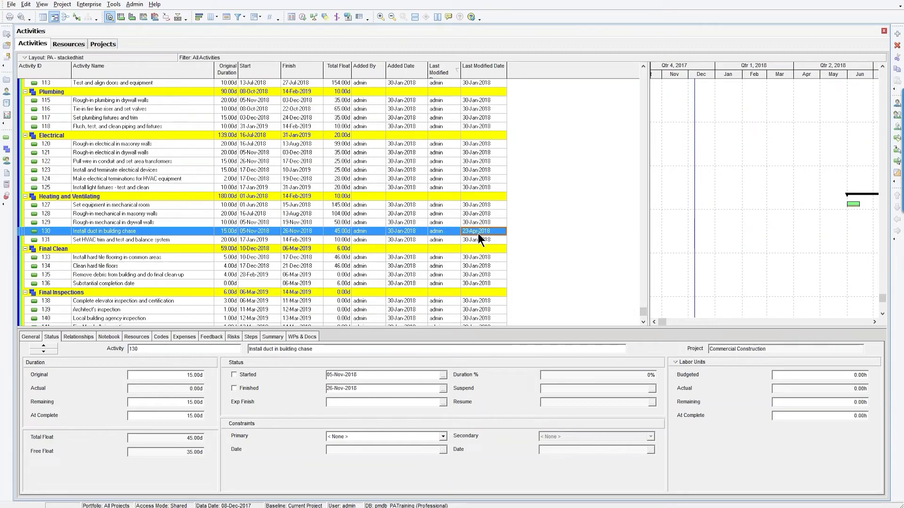
pyautogui.scroll(15, 430, 231)
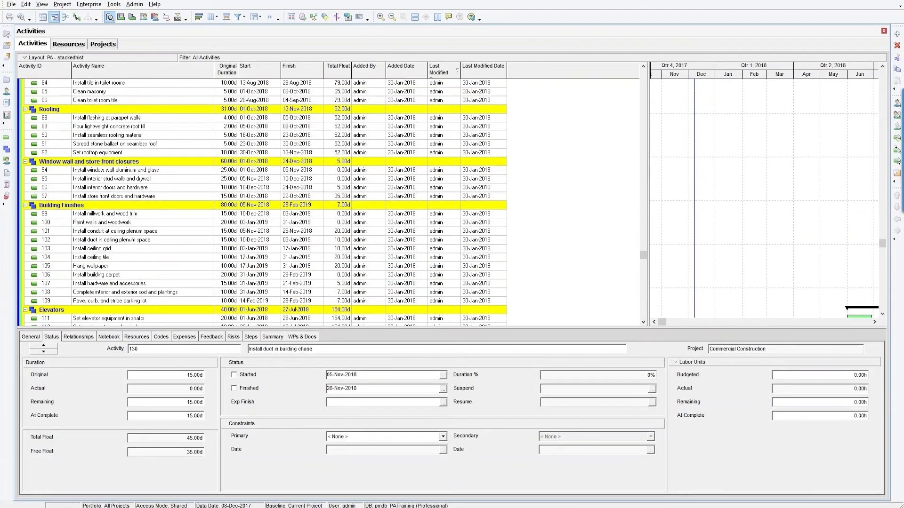
pyautogui.scroll(15, 480, 254)
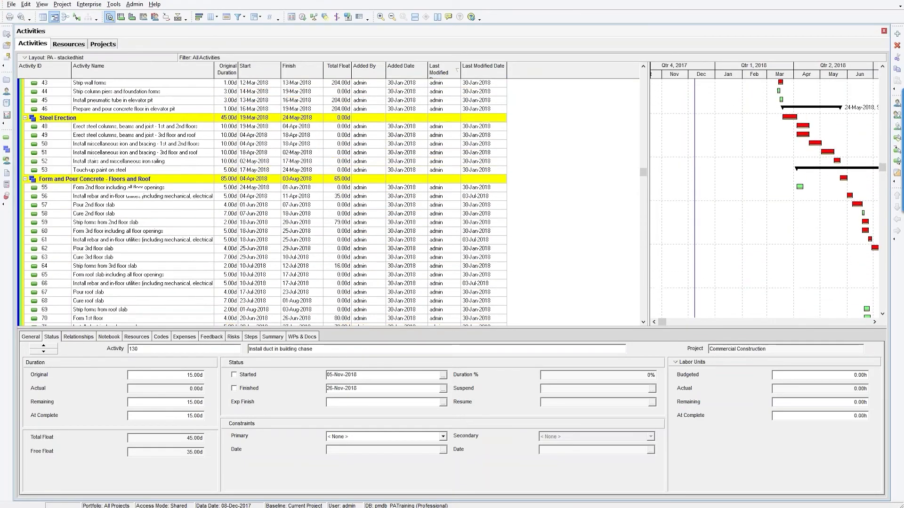
pyautogui.scroll(12, 422, 169)
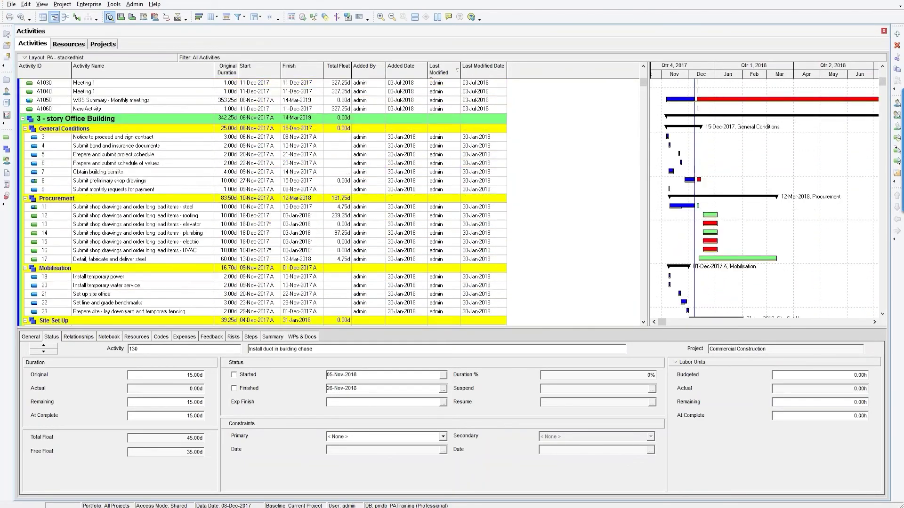
pyautogui.scroll(-2, 479, 269)
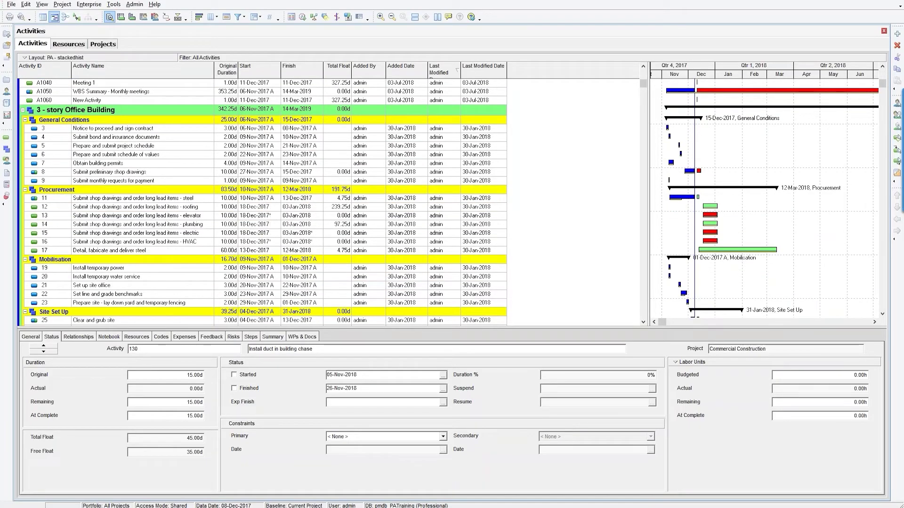
# - Review activities 13, 16 and 15, comparing activity 16's Last Modified Date
pyautogui.click(259, 216)
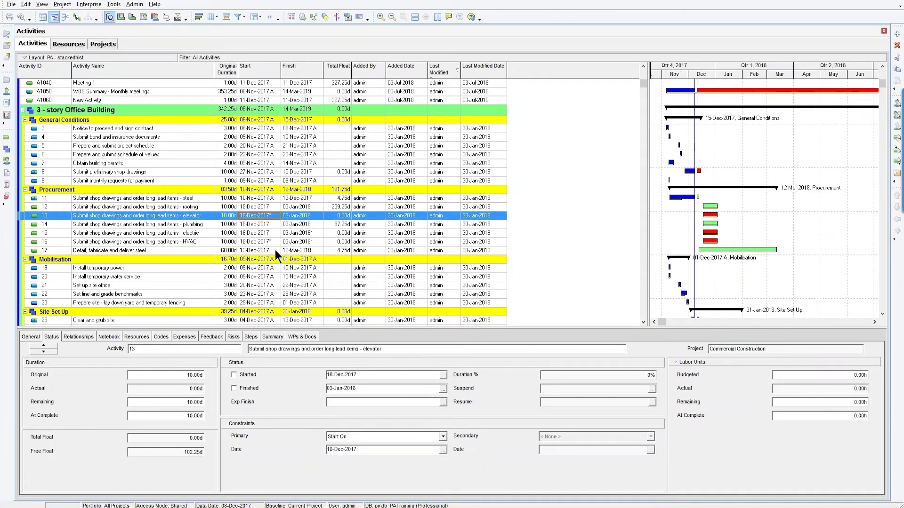
pyautogui.click(270, 242)
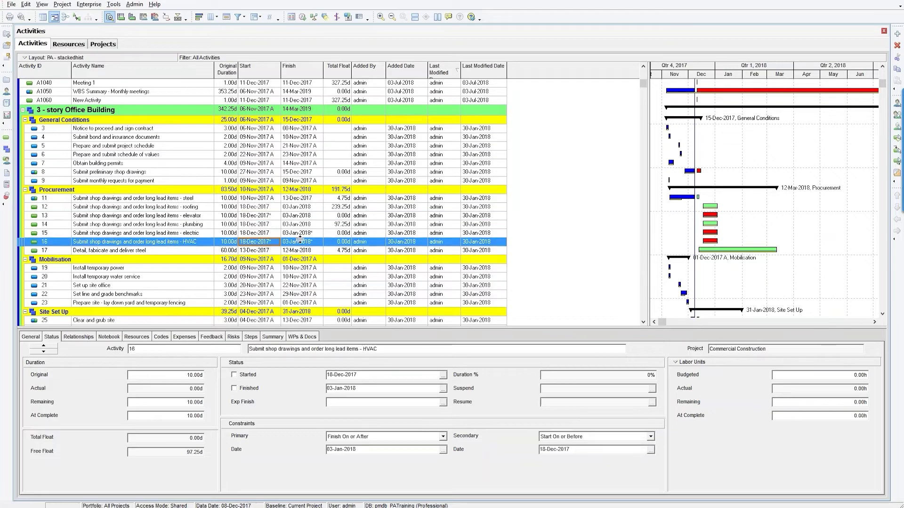
pyautogui.click(300, 233)
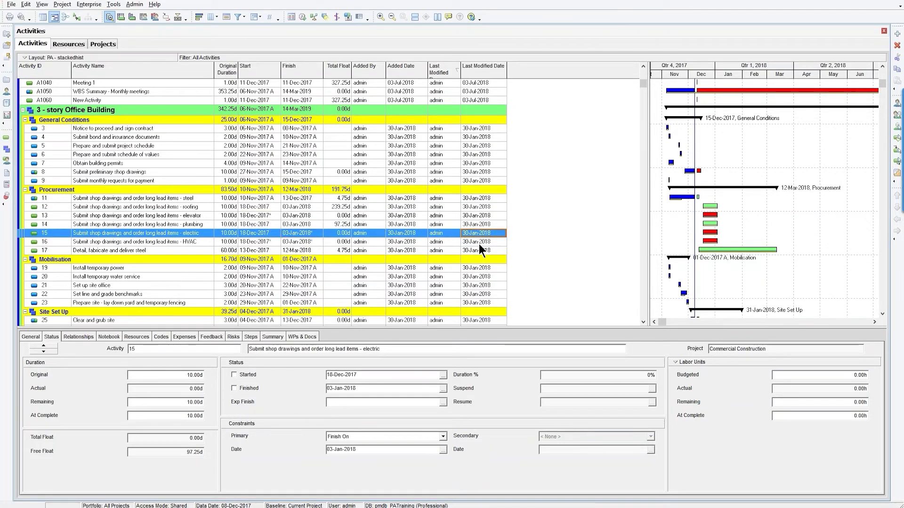
pyautogui.click(479, 242)
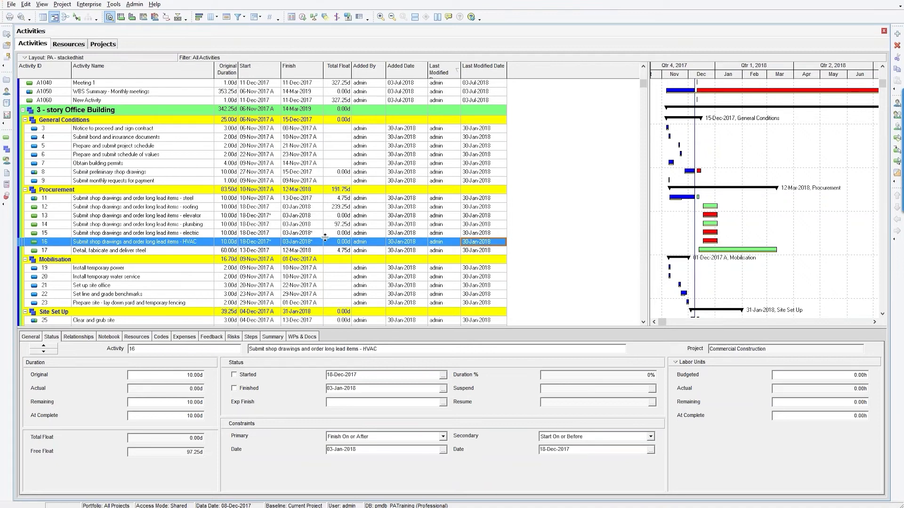
# - Change activity 15's original duration from 10.00d to 11 days
pyautogui.click(481, 234)
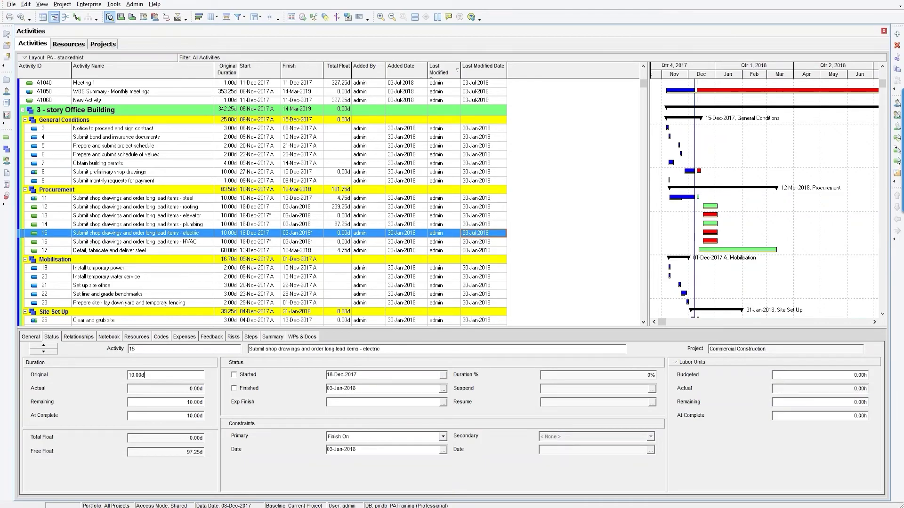
pyautogui.hotkey('shift', 'Home')
pyautogui.write('1')
pyautogui.click(474, 236)
# - Confirm activity 15's Last Modified Date is now 03-Jul-2018 while activity 16's is unchanged
pyautogui.click(475, 241)
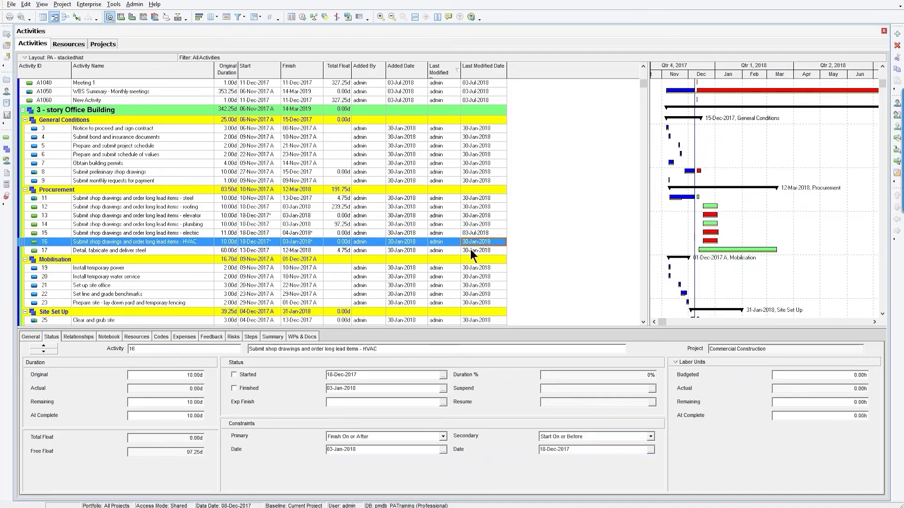
pyautogui.click(474, 234)
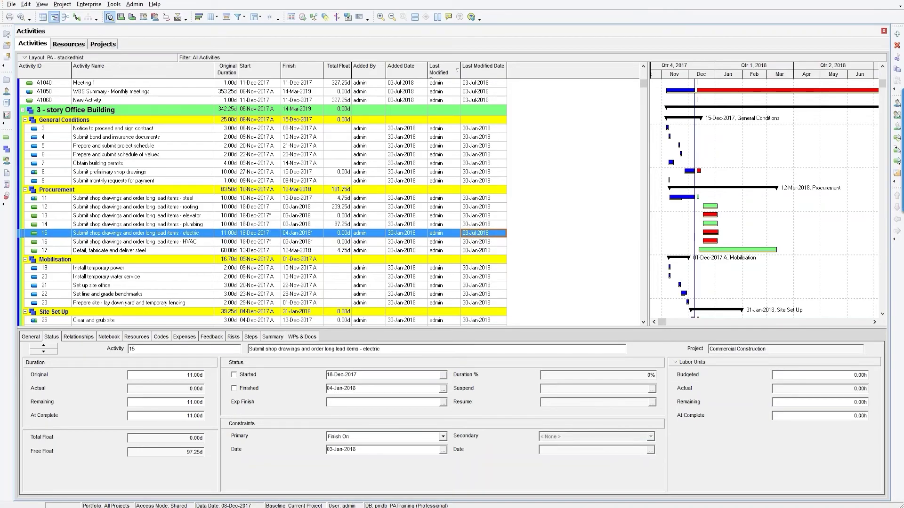
pyautogui.scroll(2, 475, 320)
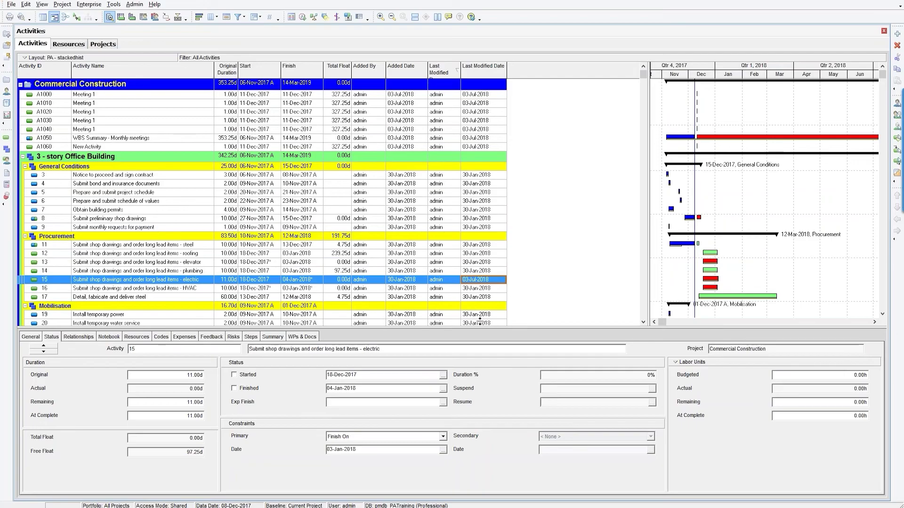